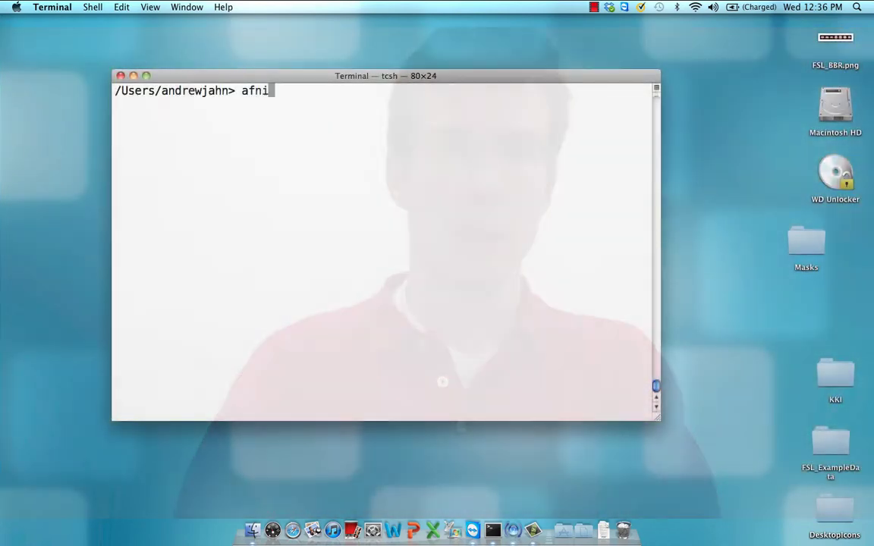
- Launch afni_proc.py in interactive -ask_me mode at the tcsh prompt
text(_pro)
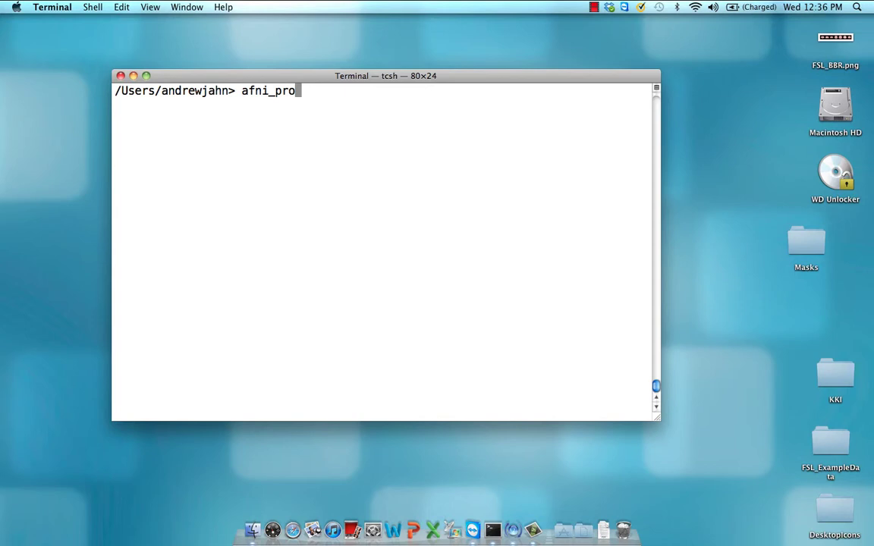
text(c.py -ask_me)
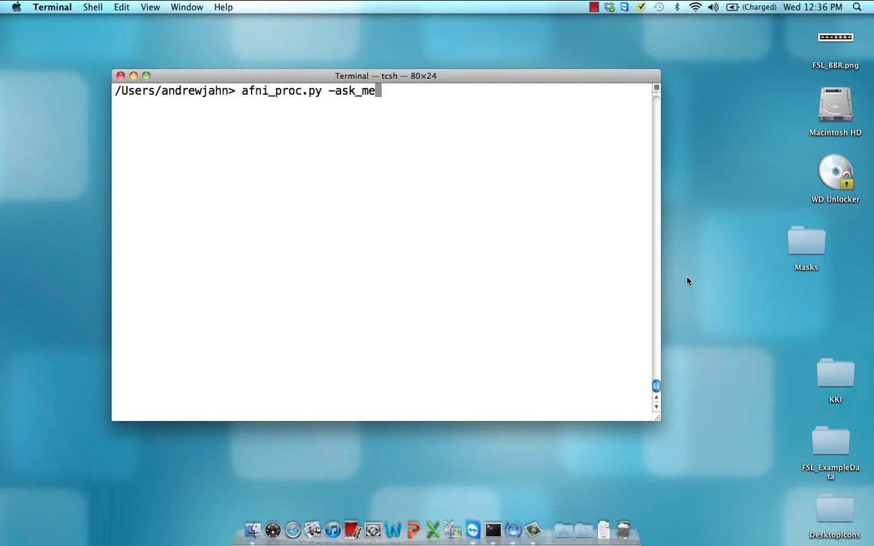
key(Return)
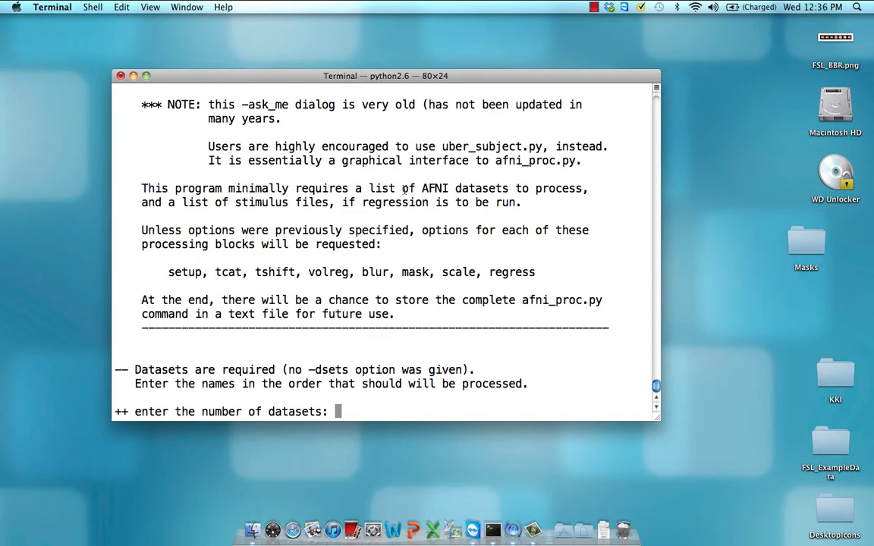
- Specify 3 datasets matching FT_epi*.HEAD
text(3)
key(Return)
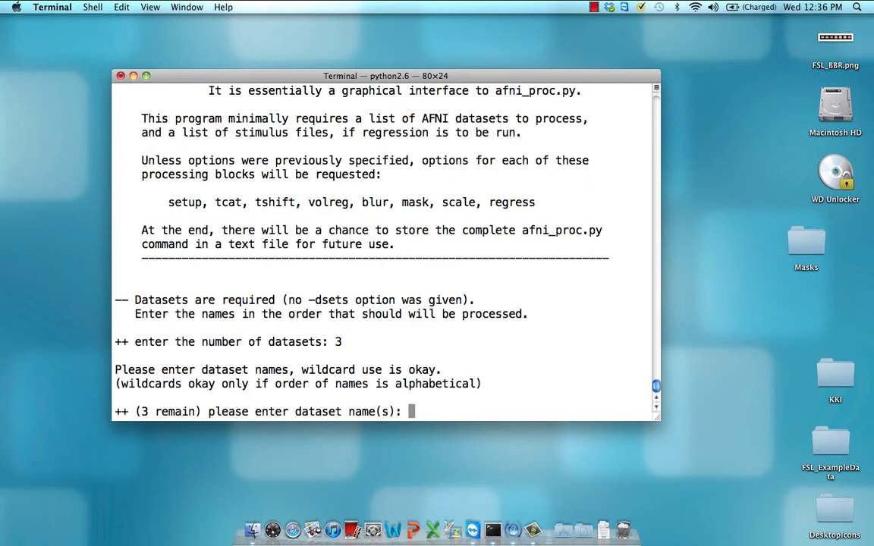
text(FT_epi*)
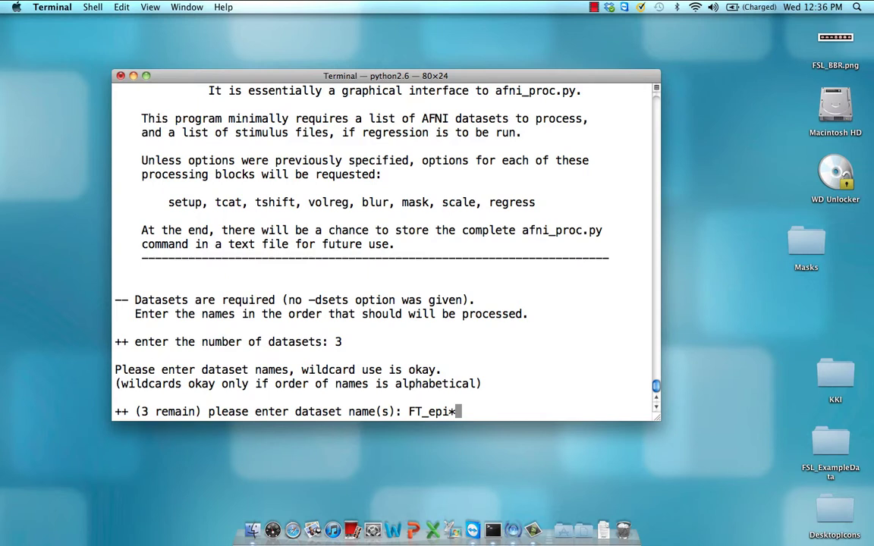
text(.HEAD)
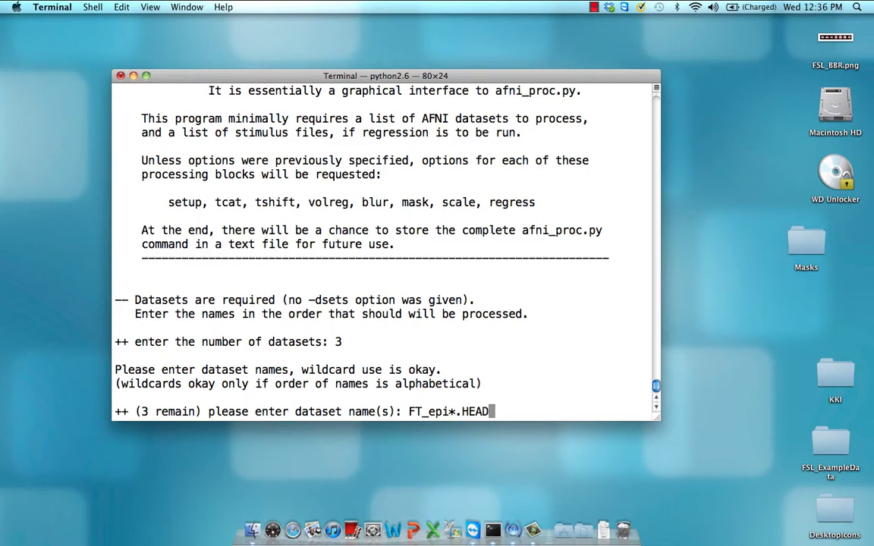
key(Return)
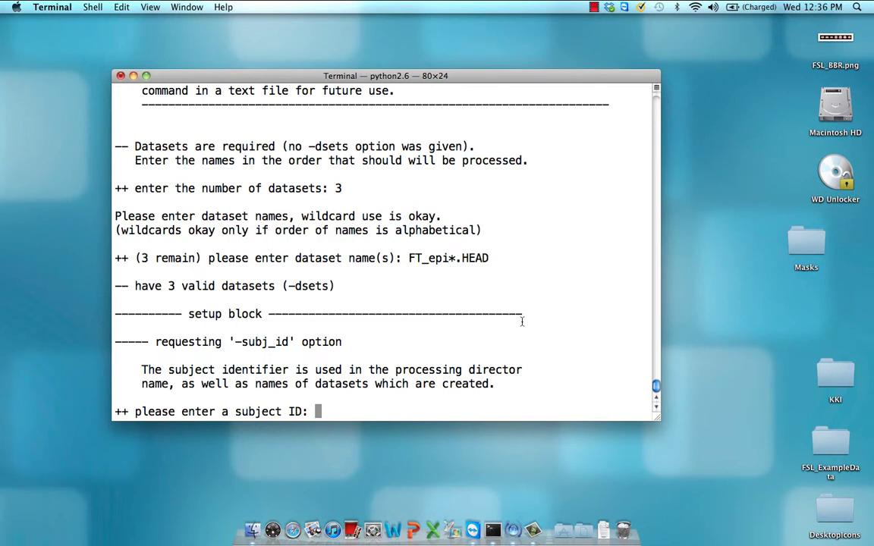
- Set the subject ID to subj and the output script name to myScript.tcsh
text(subj)
key(Return)
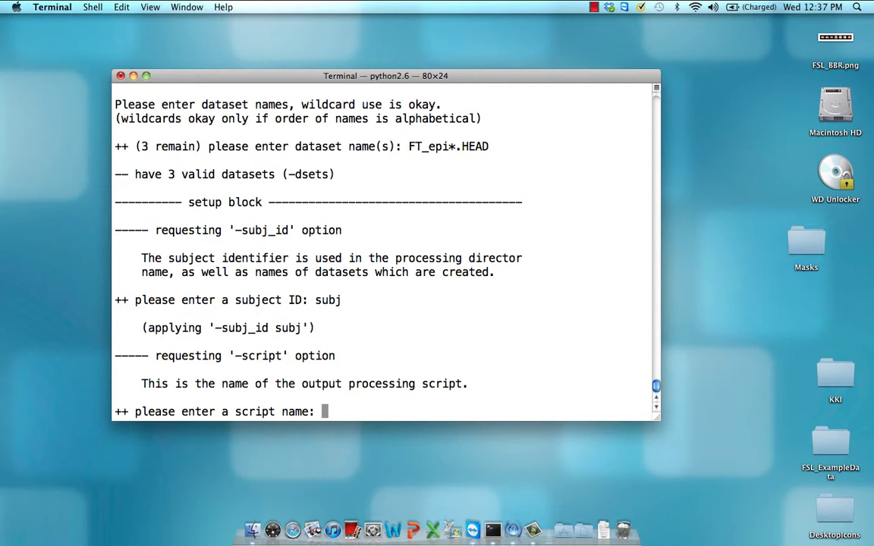
text(myScript.tcsh)
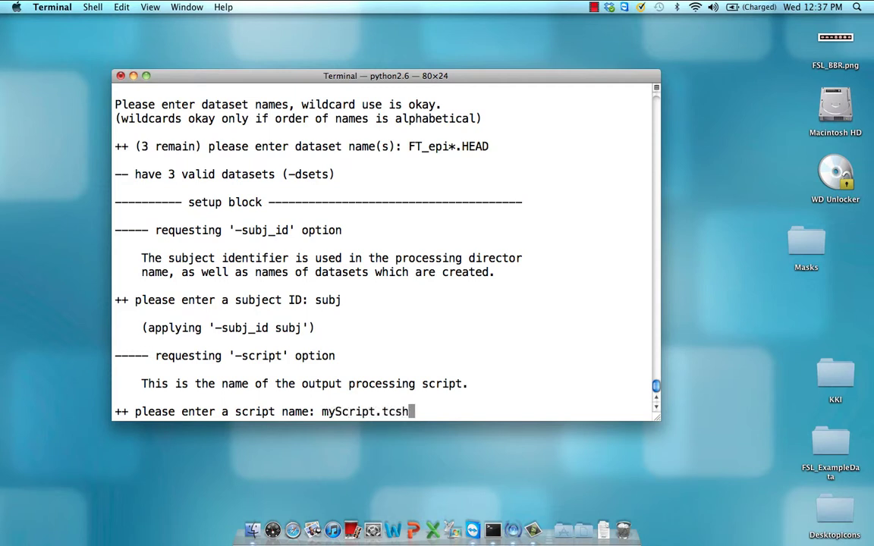
key(Return)
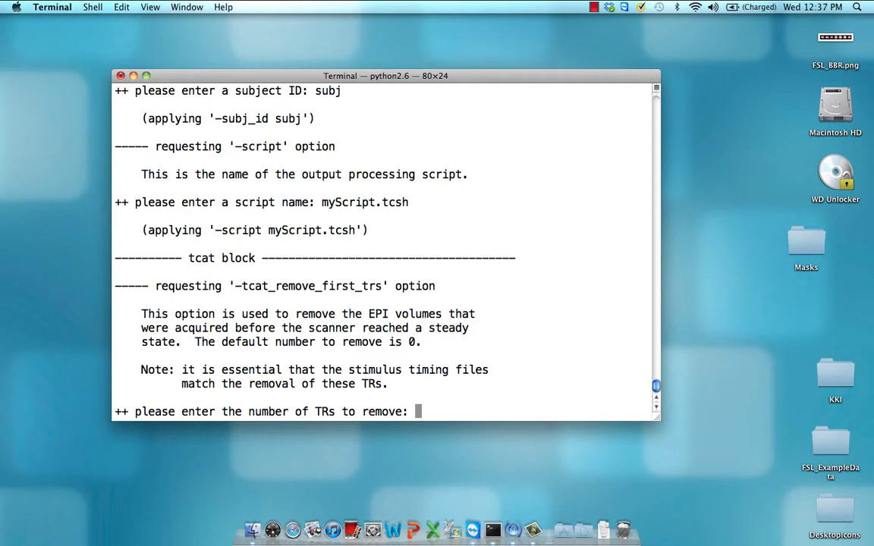
- Remove 2 TRs per run and align volumes to the first volume
text(2)
key(Return)
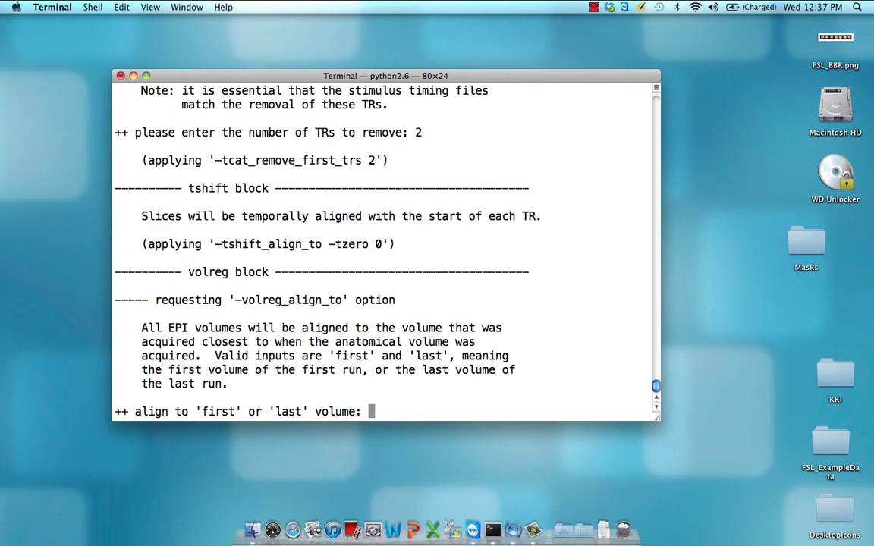
text(first)
key(Return)
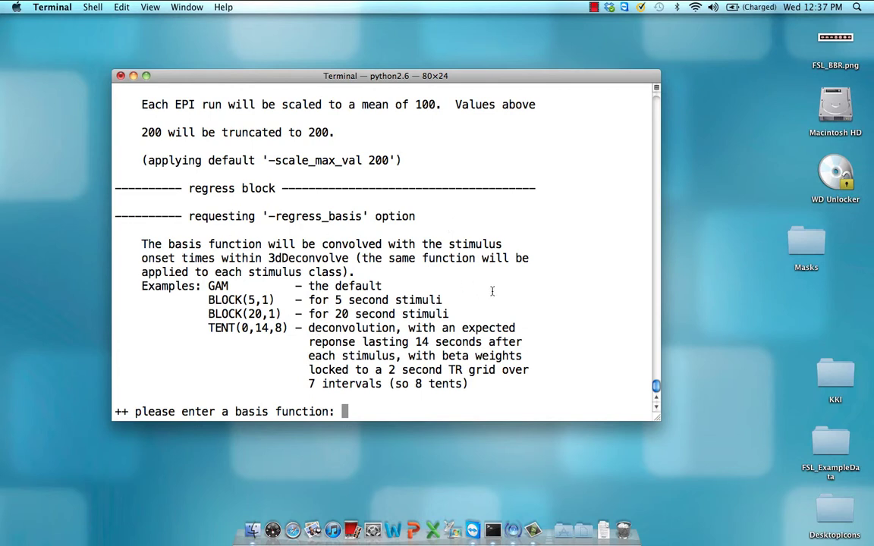
- Choose the GAM basis with 2 stimulus timing files (times) matching AV*.txt
text(GAM)
key(Return)
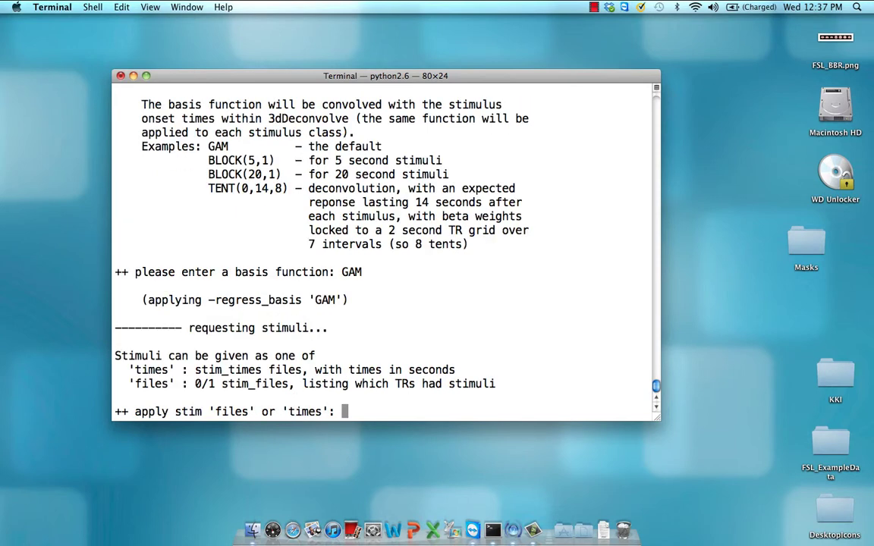
text(times)
key(Return)
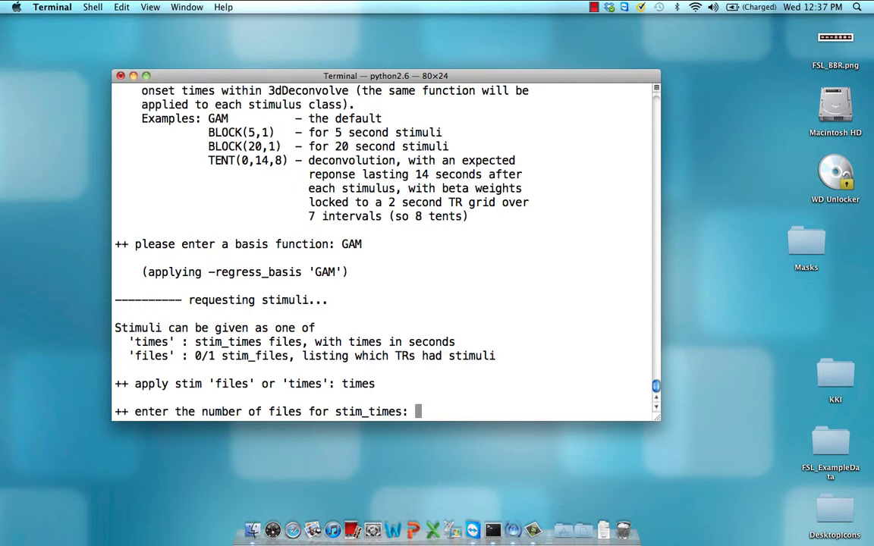
text(2)
key(Return)
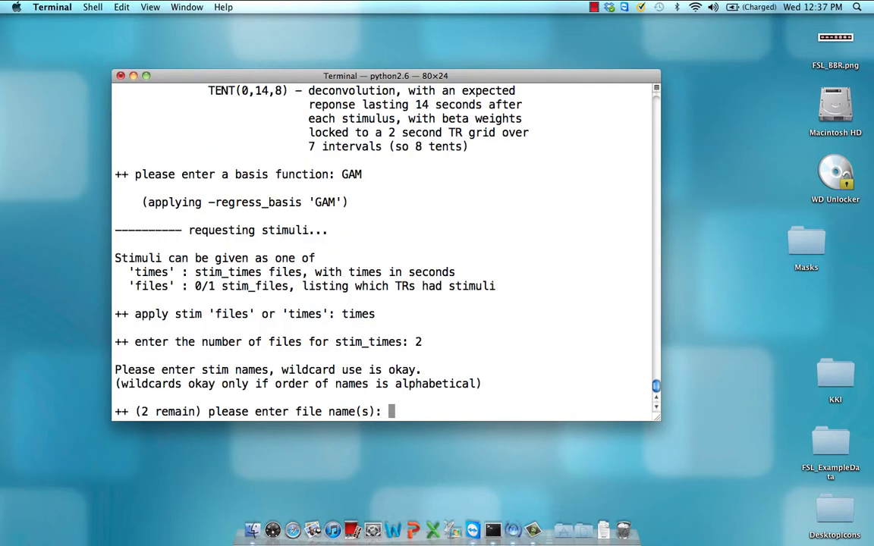
text(AV*.txt)
key(Return)
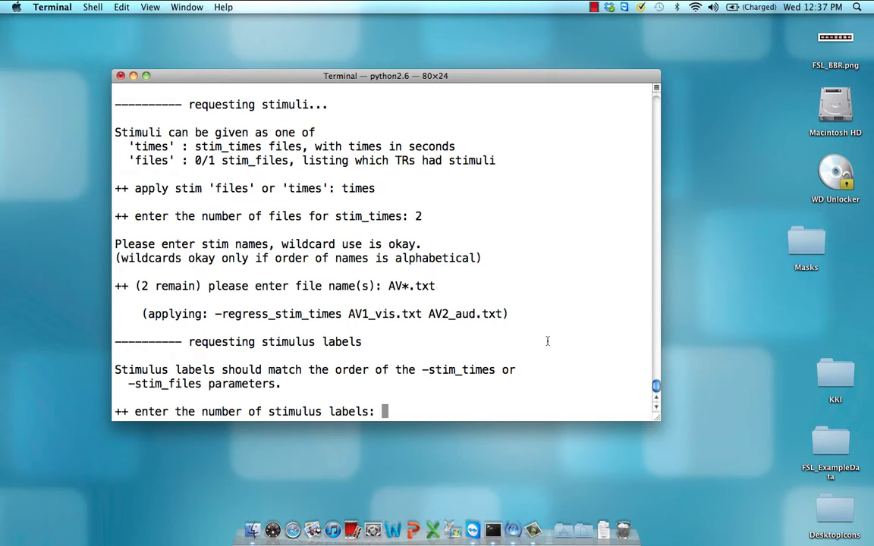
- Label the 2 stimuli Vis and Aud to generate myScript.tcsh
text(2)
key(Return)
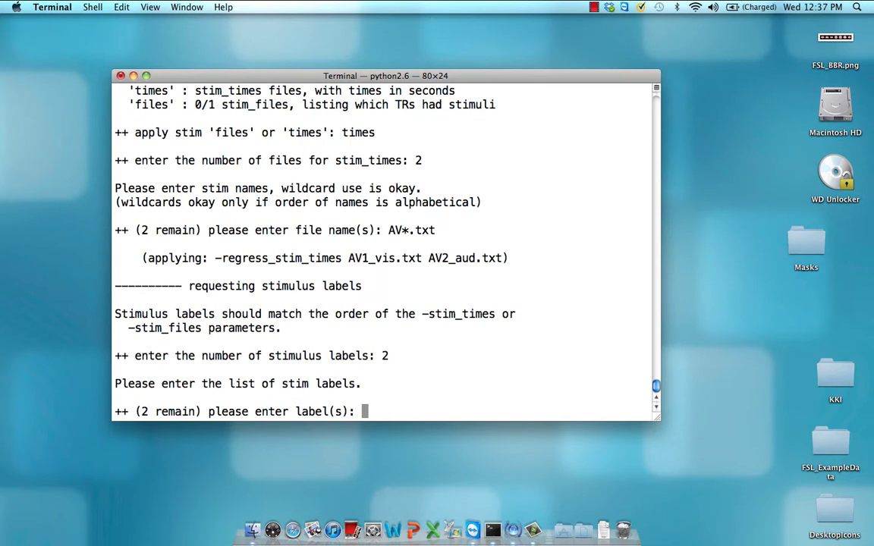
text(Vis)
key(Return)
text(A)
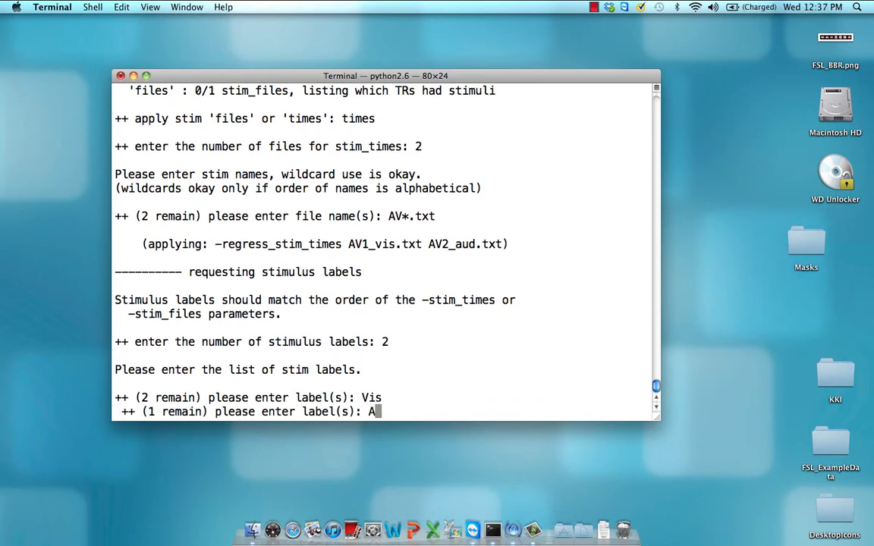
text(ud)
key(Return)
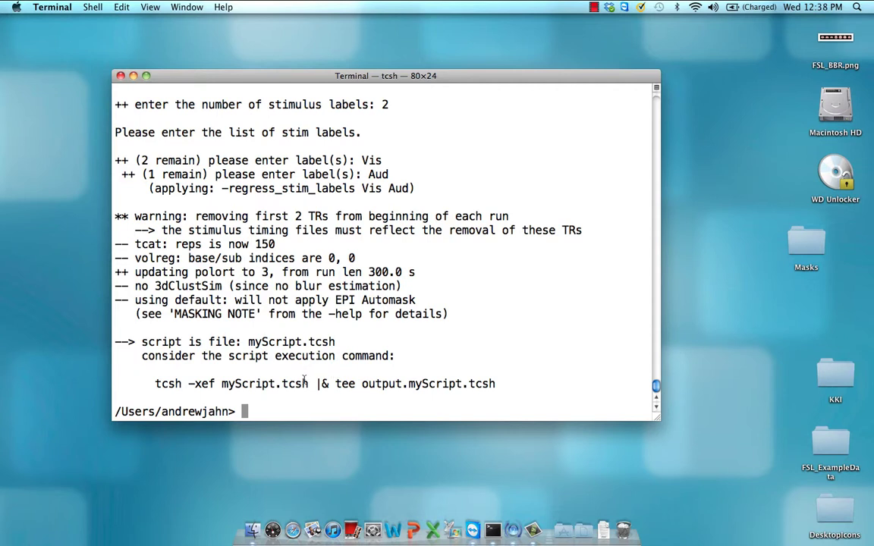
- Run tcsh -xef myScript.tcsh, logging its output to output.myScript.tcsh via tee
text(tcsh -xef myScript.tcsh )
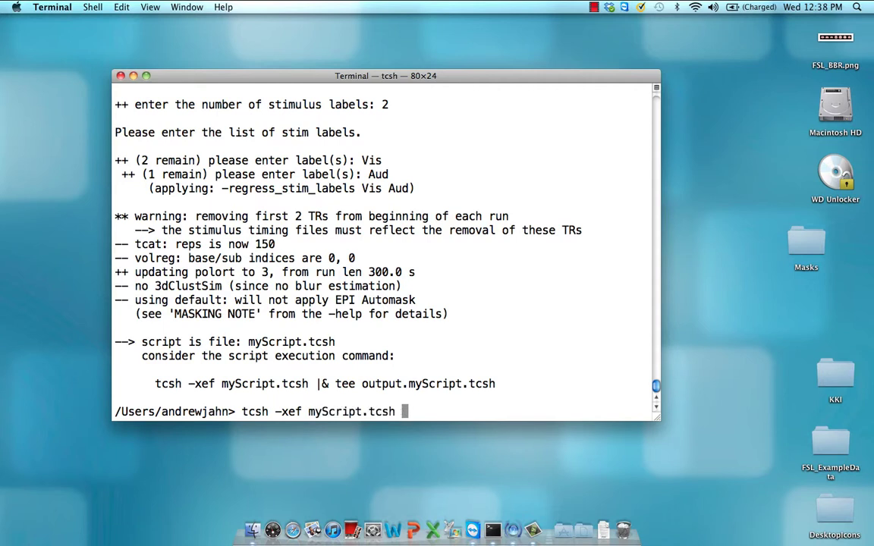
text(|& tee output.my)
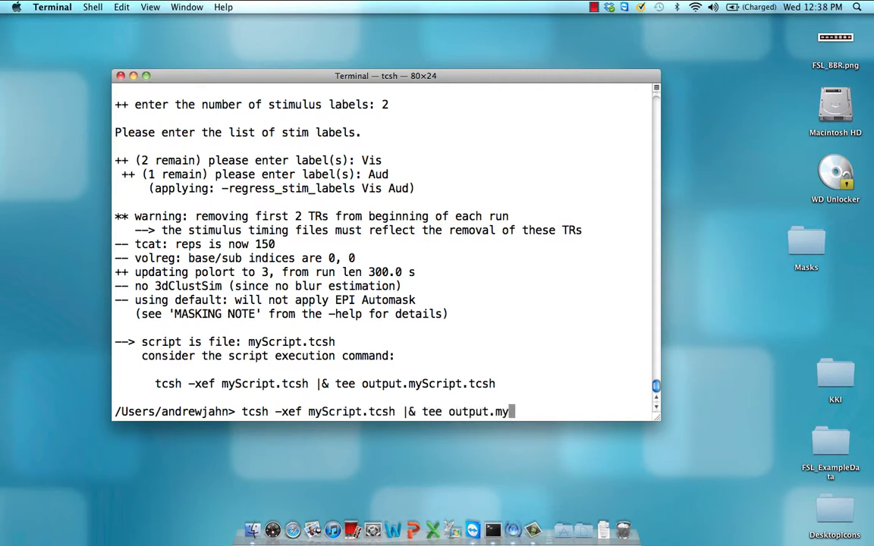
text(Script.tc)
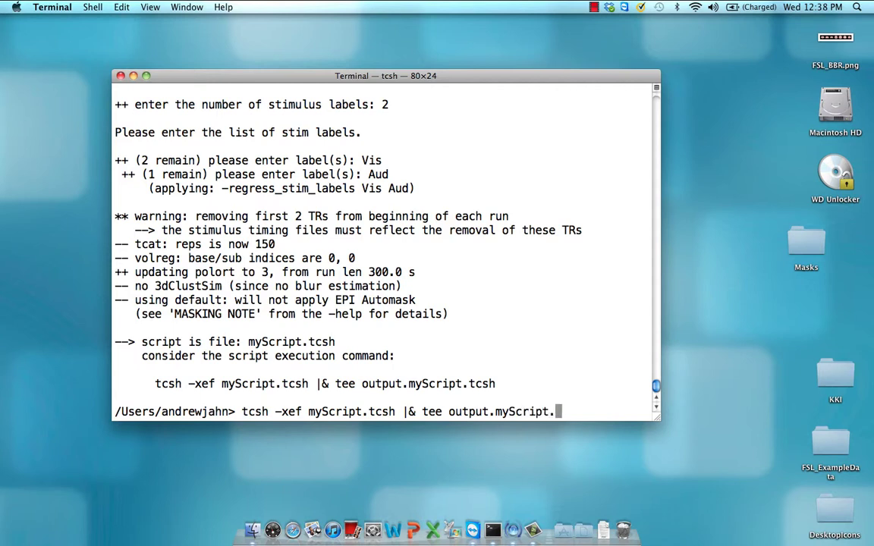
text(sh)
key(Return)
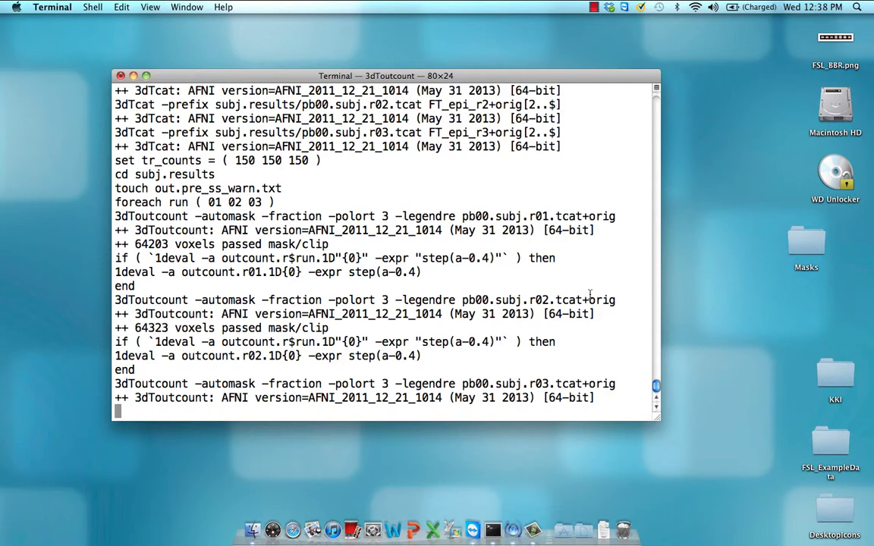
- Interrupt the running script, list the folder's files, and open myScript.tcsh in vim
key(ctrl+c)
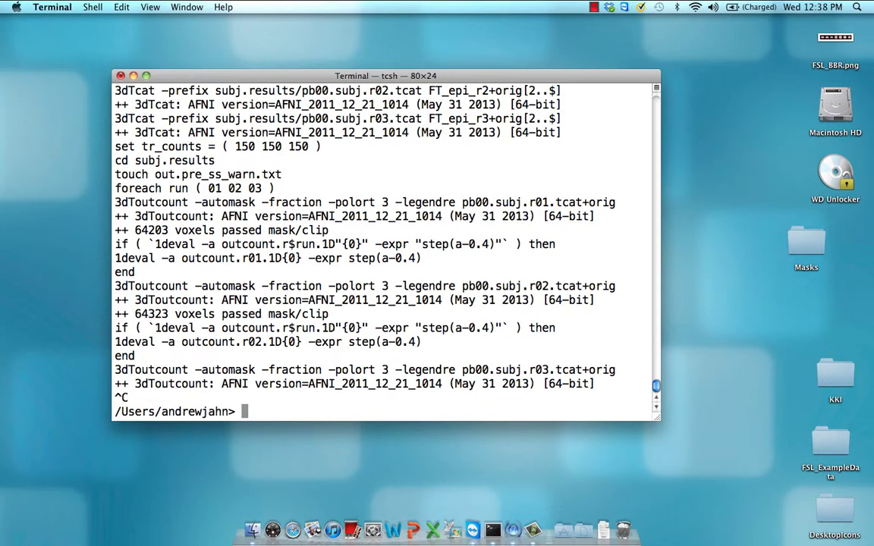
text(ls)
key(Return)
text(vi mySc)
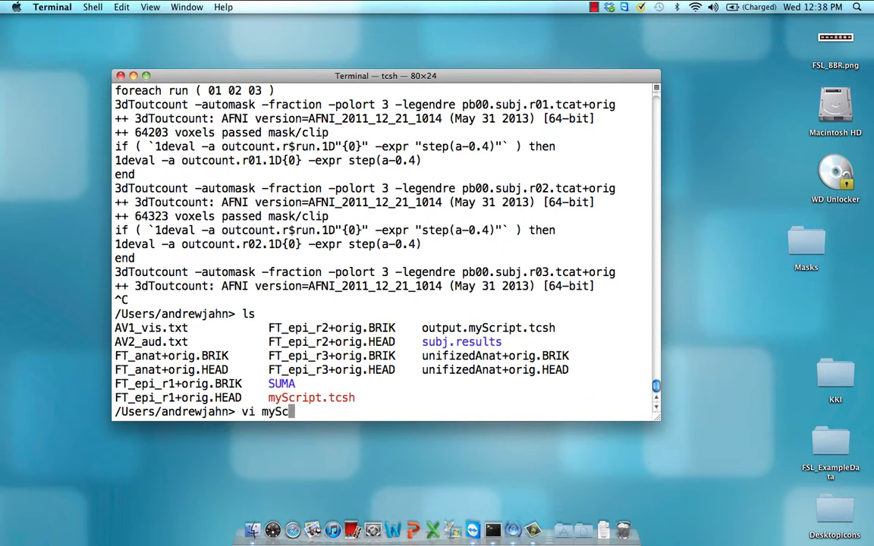
key(Tab)
key(Return)
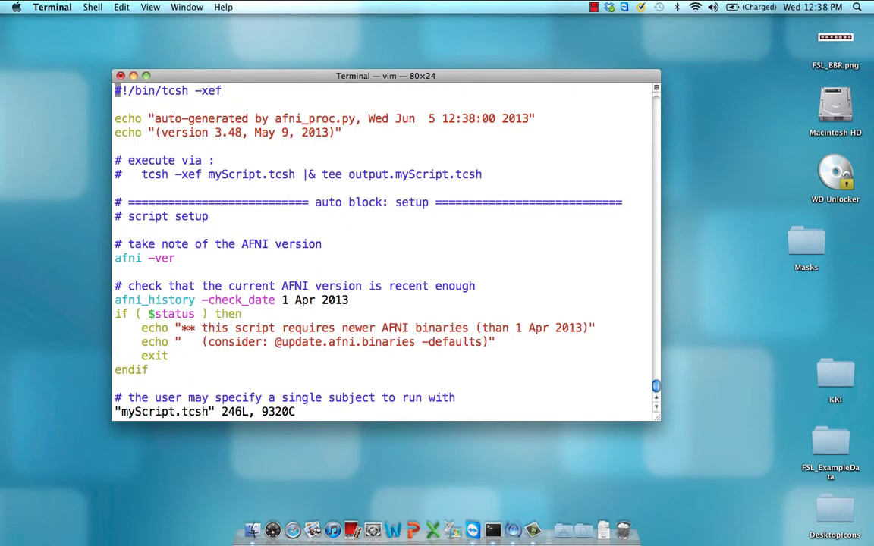
- Enlarge the Terminal window to 94×29 and move down to the tcat block
click(660, 424)
click(657, 423)
drag(657, 423, 753, 490)
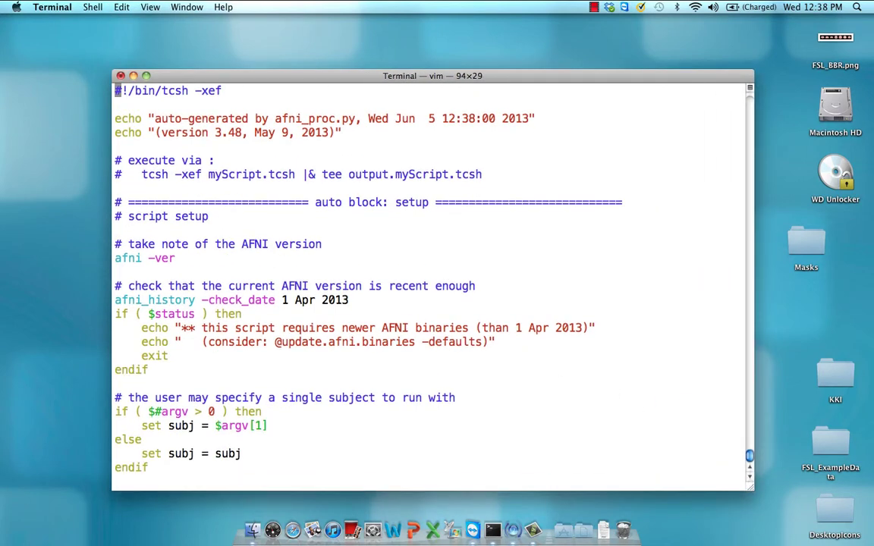
scroll(534, 354, down, 14)
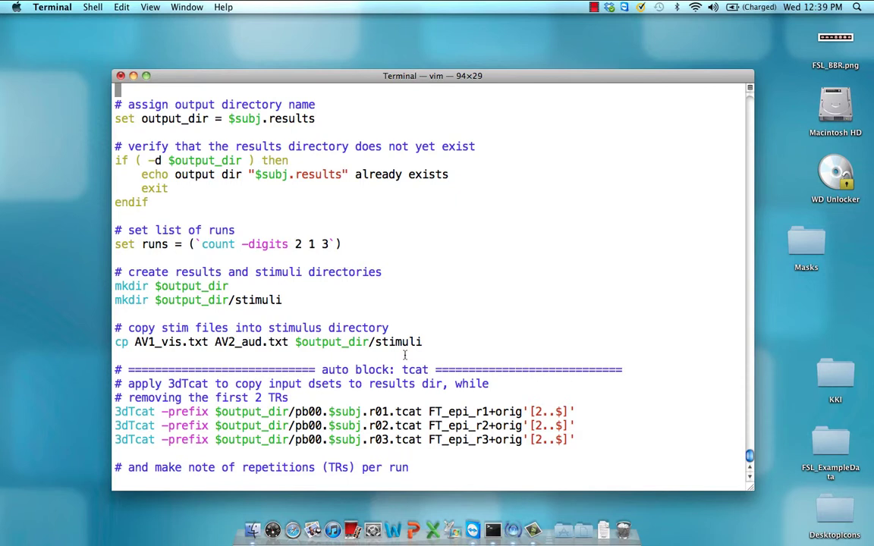
key(Down)
key(Down)
key(Down)
key(Down)
key(Down)
key(Down)
key(Down)
key(Down)
key(Down)
key(Down)
key(Down)
key(Down)
key(Down)
key(Down)
key(Down)
key(Down)
key(Down)
key(Down)
key(Down)
key(Down)
key(Down)
key(Down)
key(Down)
key(Down)
key(Down)
key(Down)
key(Down)
key(Down)
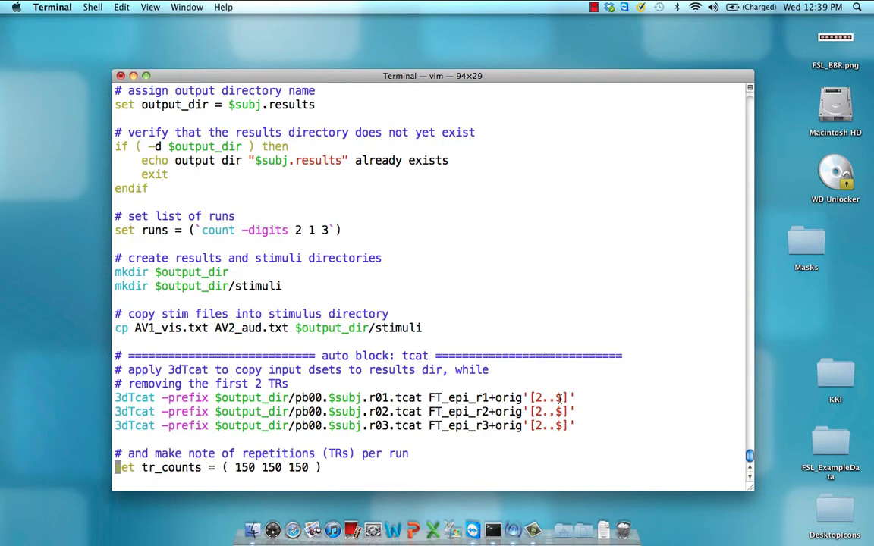
- Move down through the outcount, volreg, mask and scale blocks to the 3dDeconvolve command
key(Down)
key(Down)
key(Down)
key(Down)
key(Down)
key(Down)
key(Down)
key(Down)
key(Down)
key(Down)
key(Down)
key(Down)
key(Down)
key(Down)
key(Down)
key(Down)
key(Down)
key(Down)
key(Down)
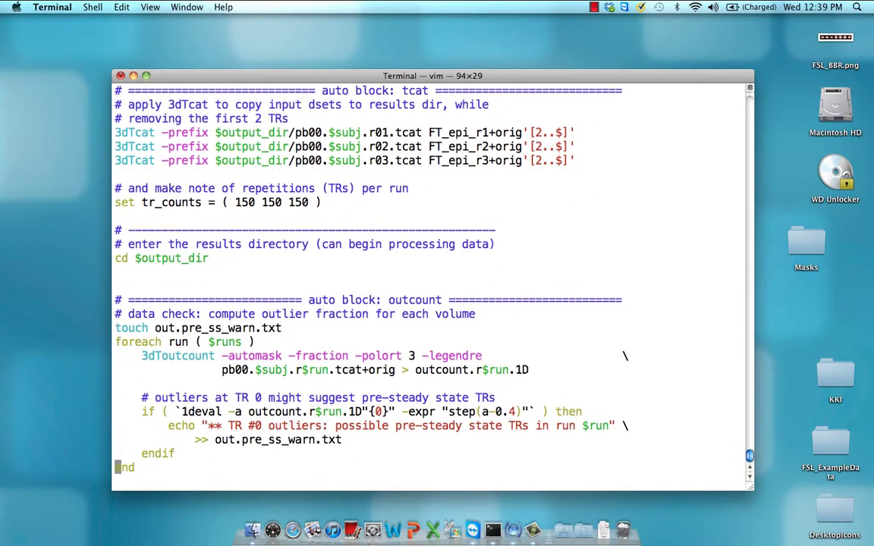
key(Down)
key(Down)
key(Down)
key(Down)
key(Down)
key(Down)
key(Down)
key(Down)
key(Down)
key(Down)
key(Down)
key(Down)
key(Down)
key(Down)
key(Down)
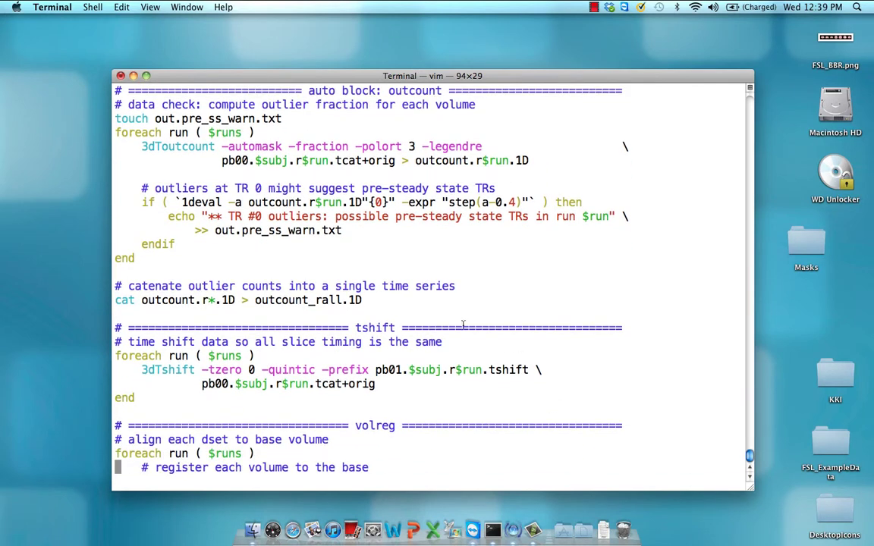
key(Down)
key(Down)
key(Down)
key(Down)
key(Down)
key(Down)
key(Down)
key(Down)
key(Down)
key(Down)
key(Down)
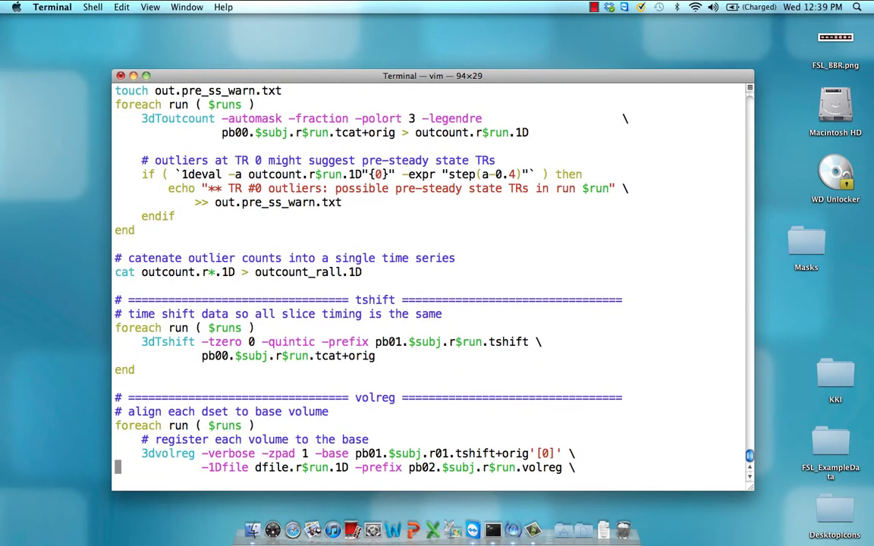
key(Down)
key(Down)
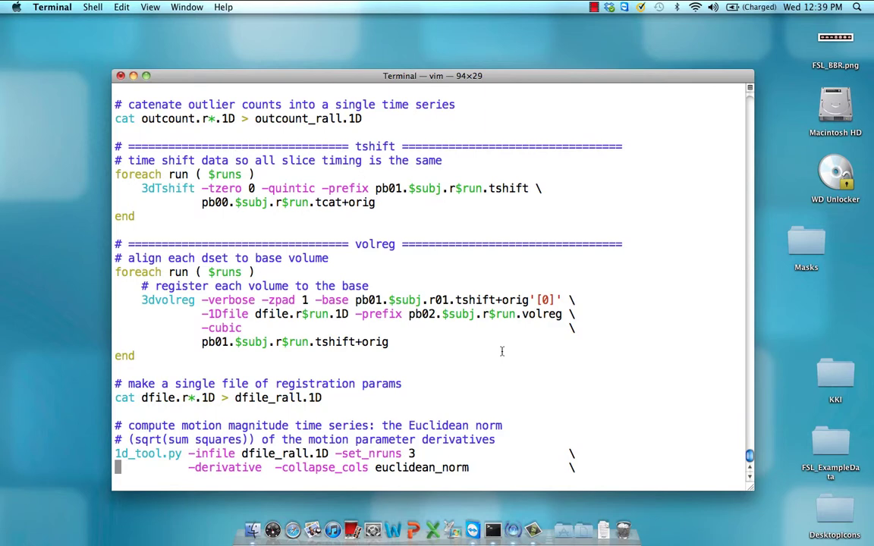
key(Down)
key(Down)
key(Down)
key(Down)
key(Down)
key(Down)
key(Down)
key(Down)
key(Down)
key(Down)
key(Down)
key(Down)
key(Down)
key(Down)
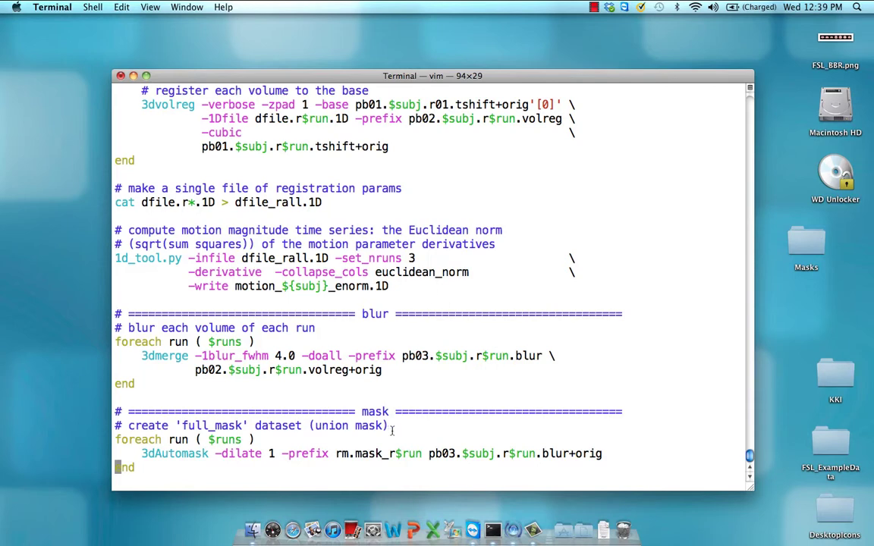
key(Down)
key(Down)
key(Down)
key(Down)
key(Down)
key(Down)
key(Down)
key(Down)
key(Down)
key(Down)
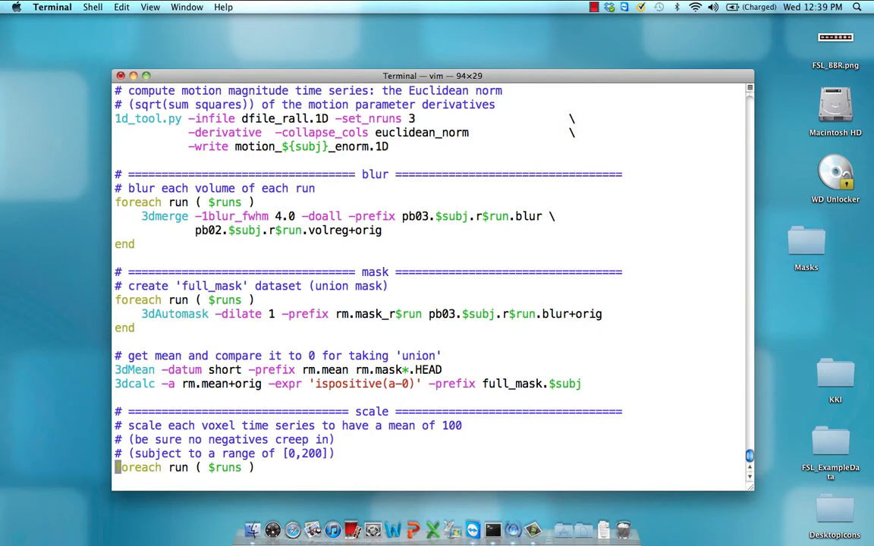
key(Down)
key(Down)
key(Down)
key(Down)
key(Down)
key(Down)
key(Down)
key(Down)
key(Down)
key(Down)
key(Down)
key(Down)
key(Down)
key(Down)
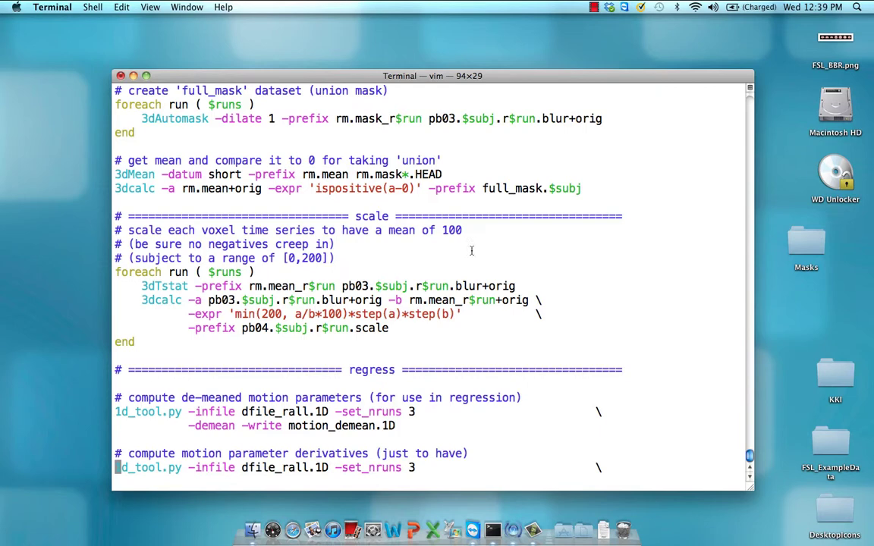
key(Down)
key(Down)
key(Down)
key(Down)
key(Down)
key(Down)
key(Down)
key(Down)
key(Down)
key(Down)
key(Down)
key(Down)
key(Down)
key(Down)
key(Down)
key(Down)
key(Down)
key(Down)
key(Down)
key(Down)
key(Down)
key(Down)
key(Down)
key(Down)
key(Down)
key(Down)
key(Down)
key(Down)
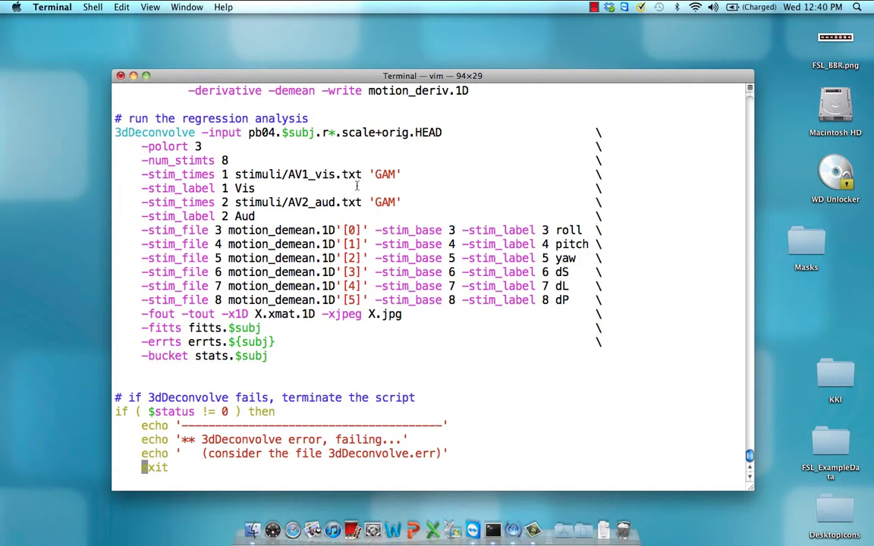
key(Up)
key(Up)
key(Up)
key(Up)
key(Up)
key(Up)
key(Up)
key(Up)
key(Up)
key(Up)
key(Up)
key(Up)
key(Up)
key(Up)
key(Up)
key(Up)
key(Up)
key(Up)
key(Down)
key(Down)
key(Down)
key(Down)
key(Down)
key(Down)
key(Down)
key(Down)
key(Down)
key(Down)
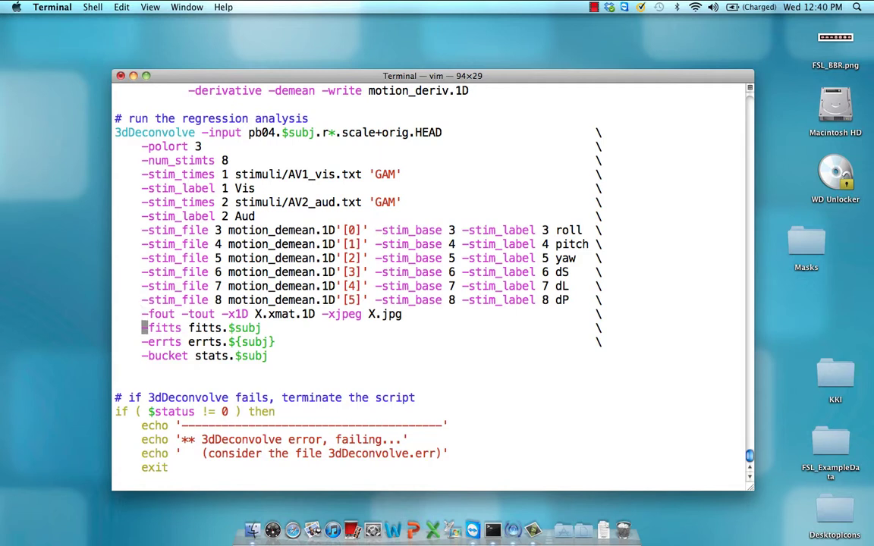